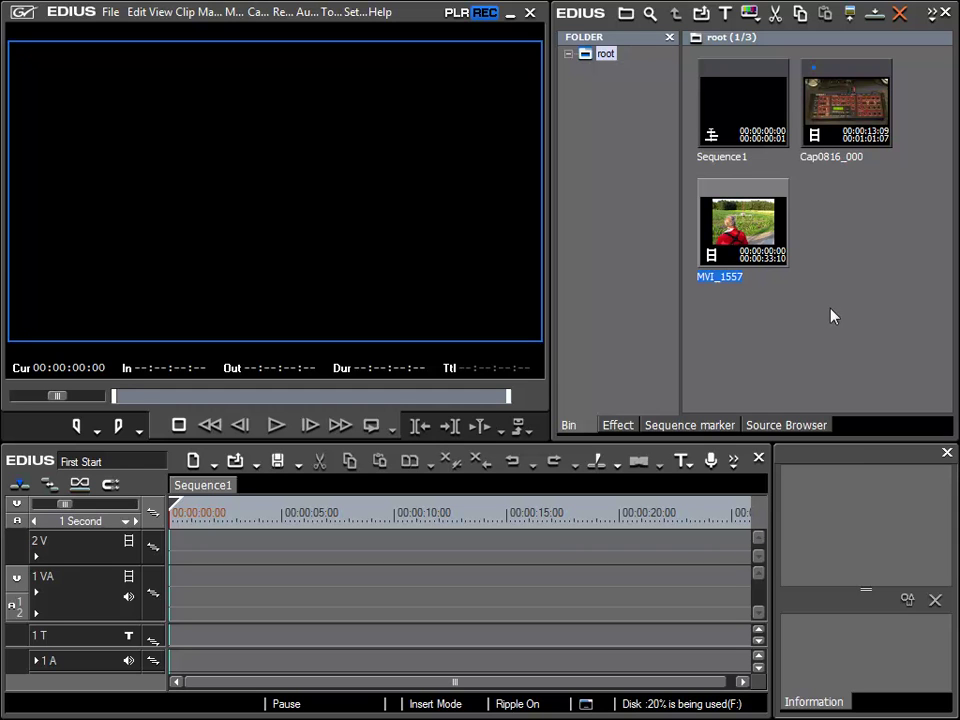
Step: Delete the MVI_1557 clip from the bin, then select Cap0816_000
{"action": "left_click", "coordinate": [855, 128]}
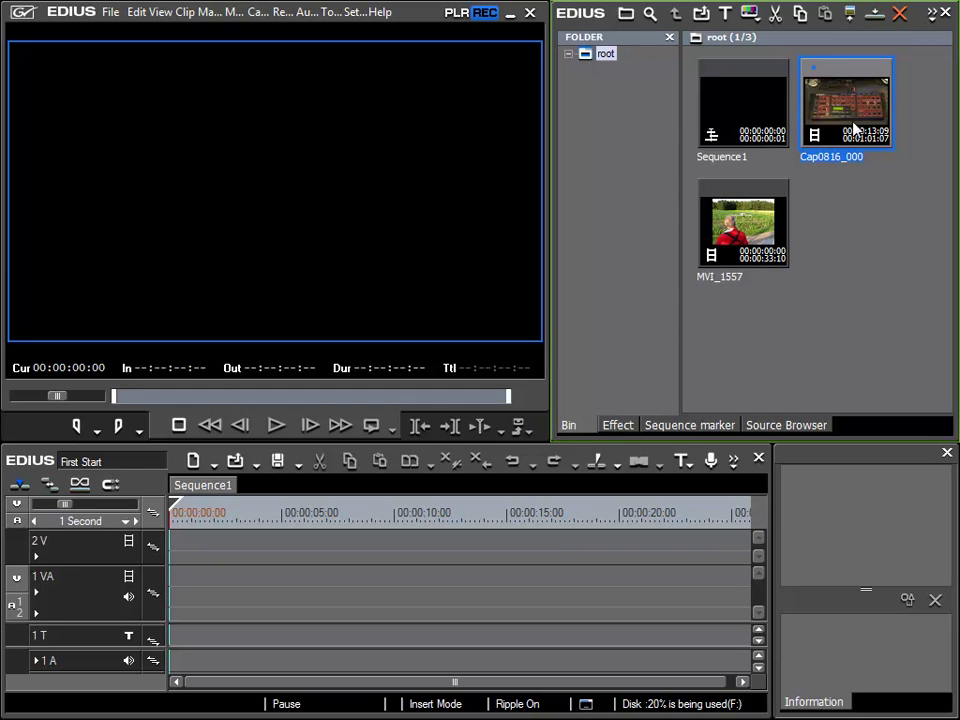
{"action": "left_click", "coordinate": [760, 240]}
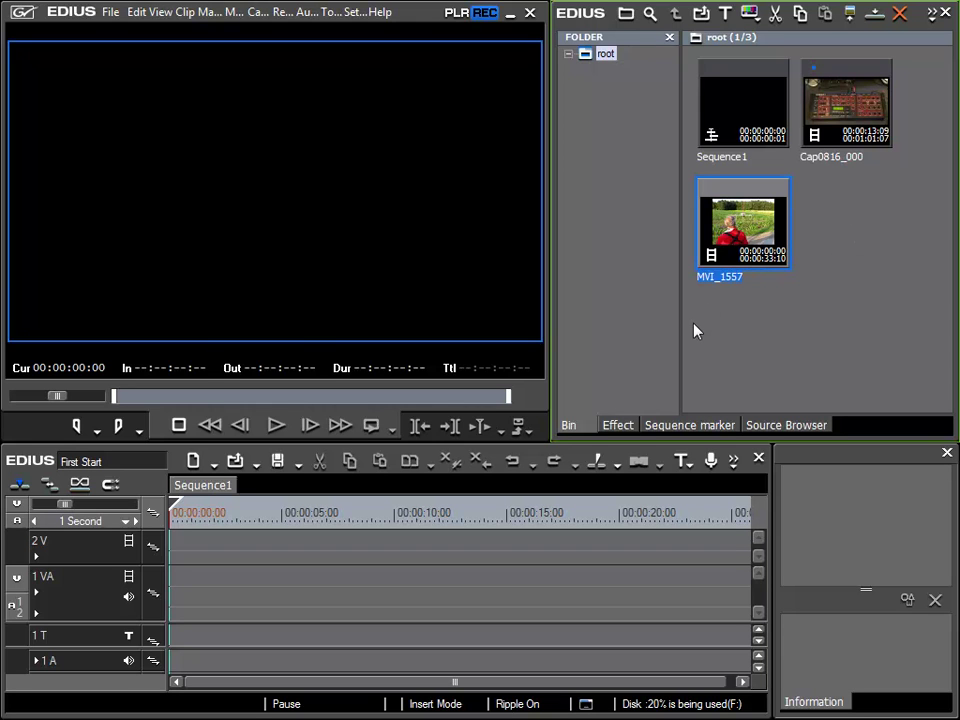
{"action": "right_click", "coordinate": [714, 215]}
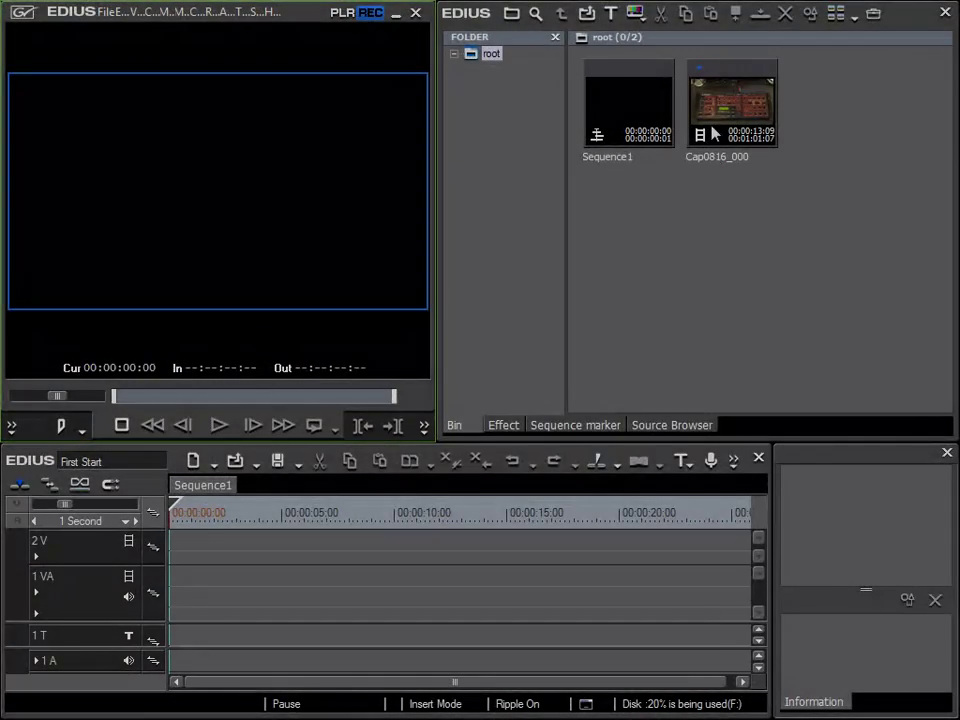
{"action": "left_click", "coordinate": [715, 112]}
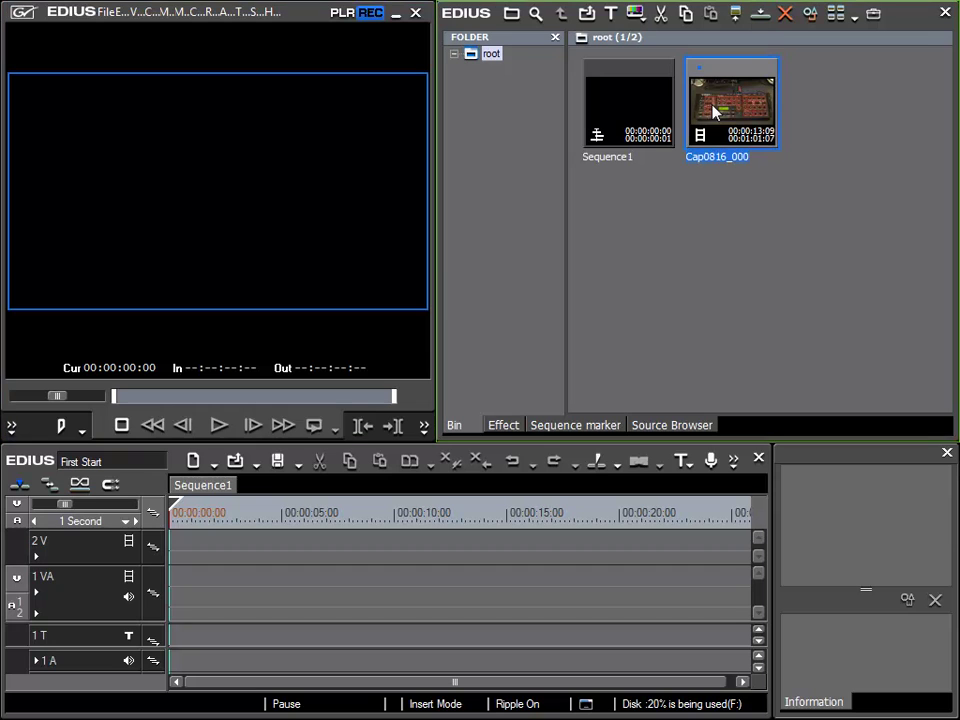
{"action": "mouse_move", "coordinate": [731, 103]}
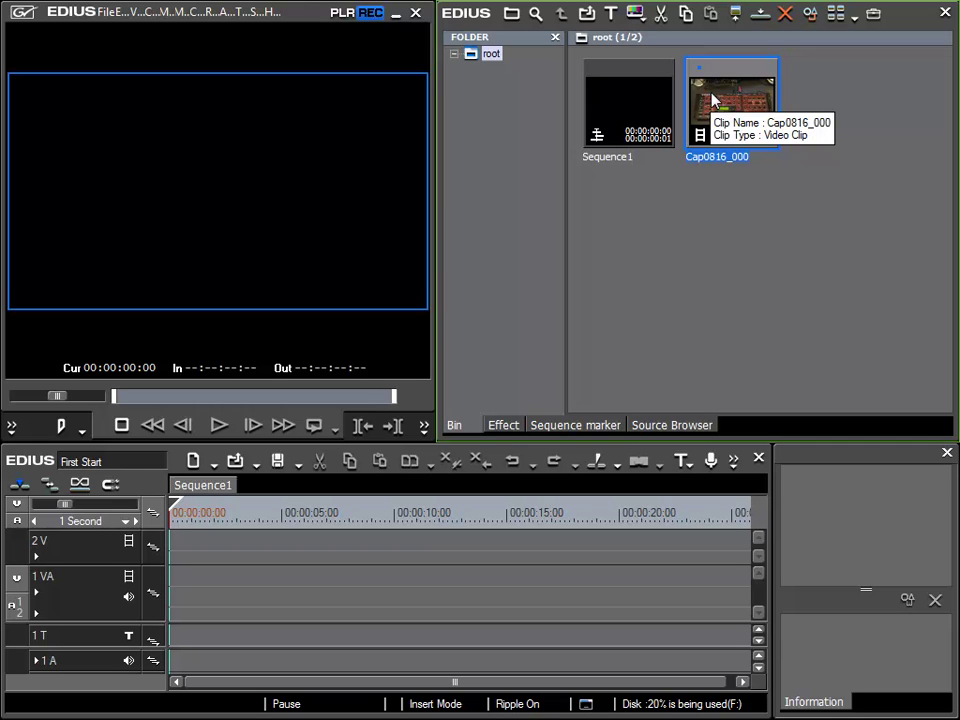
Step: Delete Cap0816_000 and its source file from disk, confirming the Delete files? prompt
{"action": "right_click", "coordinate": [715, 100]}
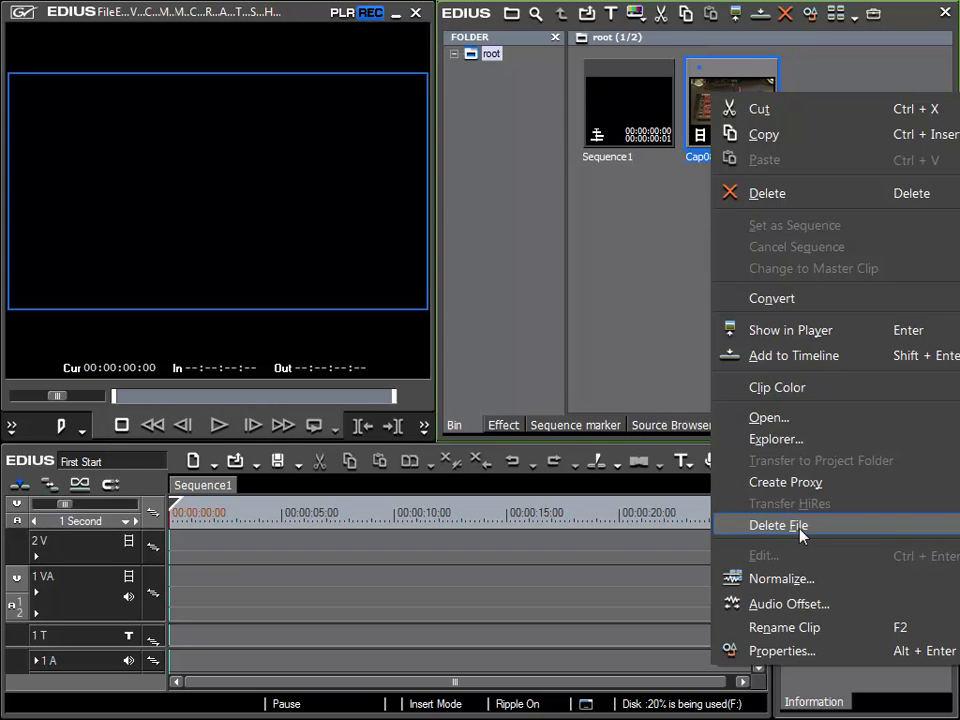
{"action": "left_click", "coordinate": [800, 527]}
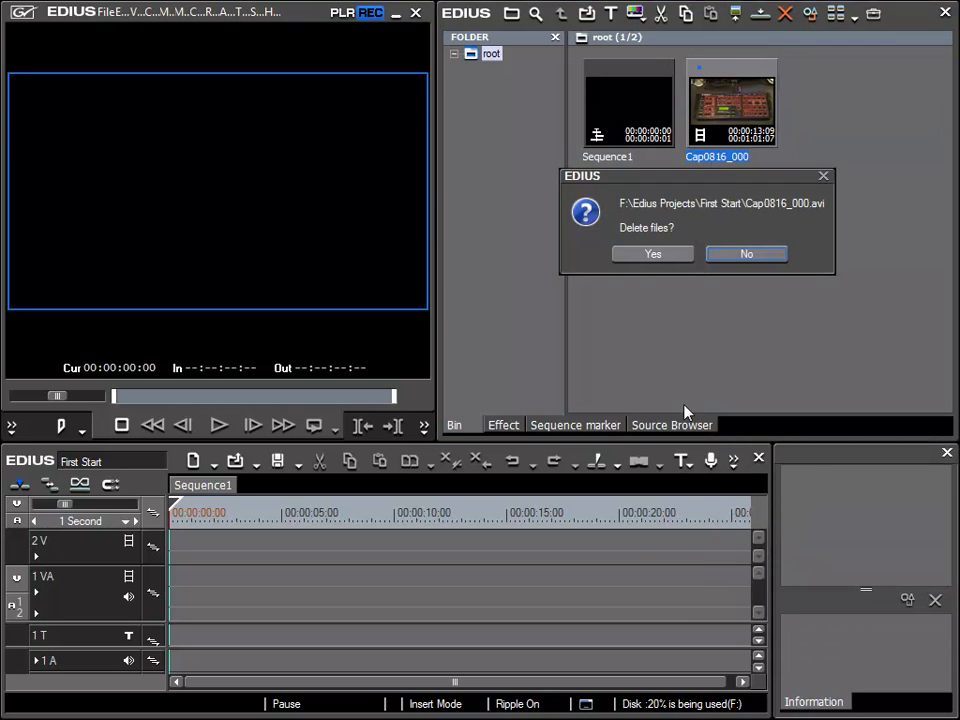
{"action": "left_click", "coordinate": [652, 256]}
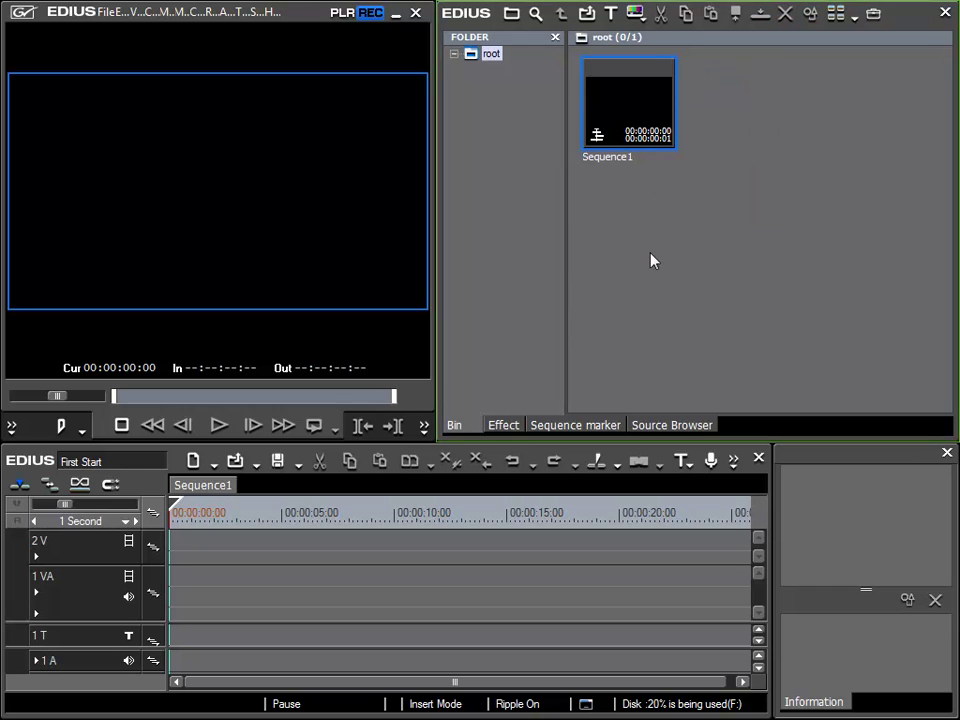